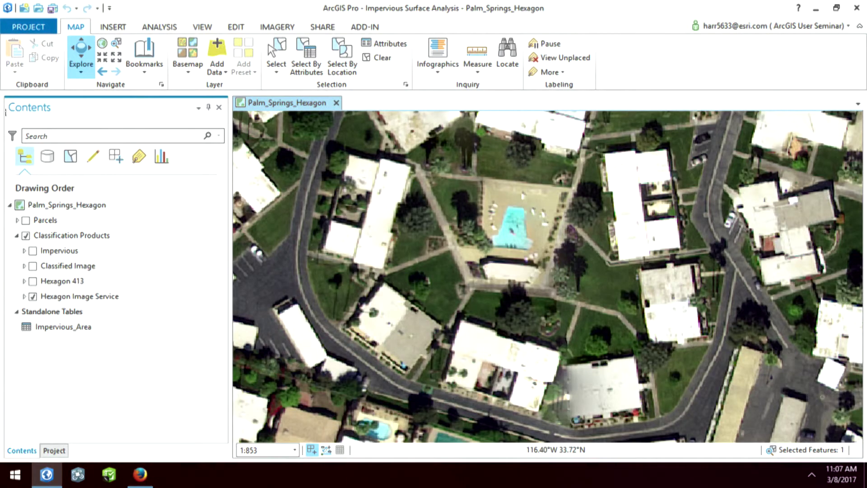
Look through the Raster Analysis tools on the Analysis tab
{"action": "left_click", "coordinate": [165, 28]}
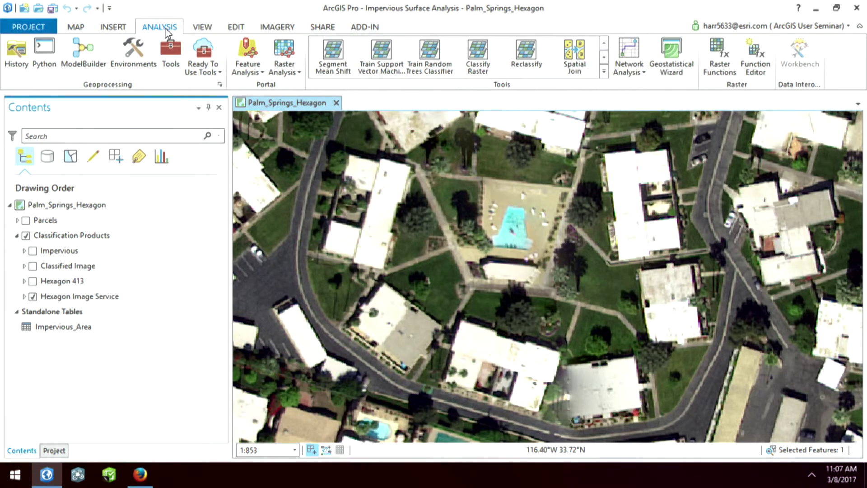
{"action": "left_click", "coordinate": [293, 76]}
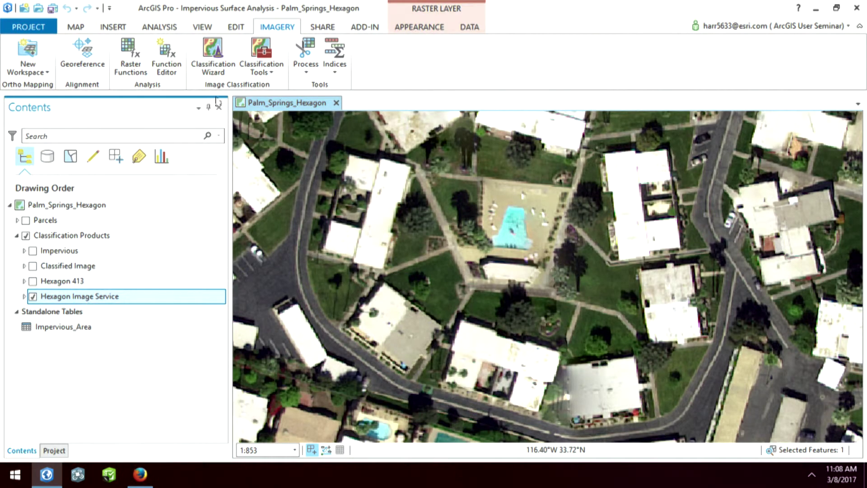
Start the Classification Wizard with Supervised method and Object based type, then show schema choices
{"action": "left_click", "coordinate": [217, 60]}
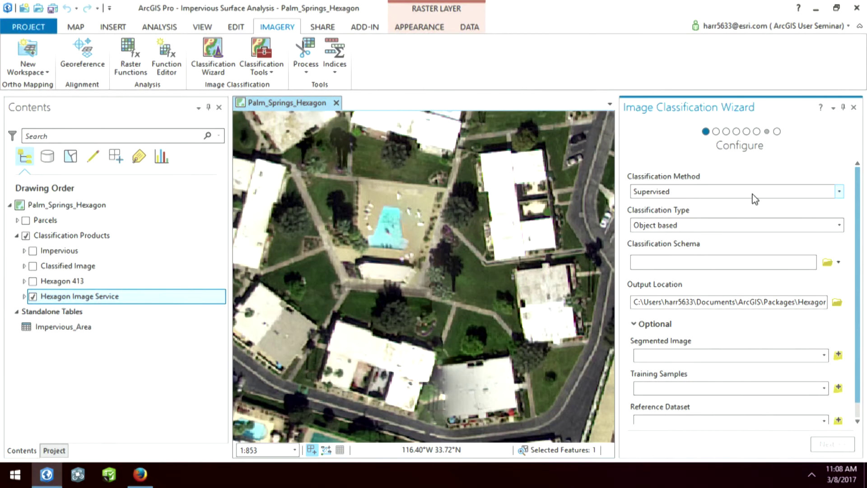
{"action": "left_click", "coordinate": [765, 196]}
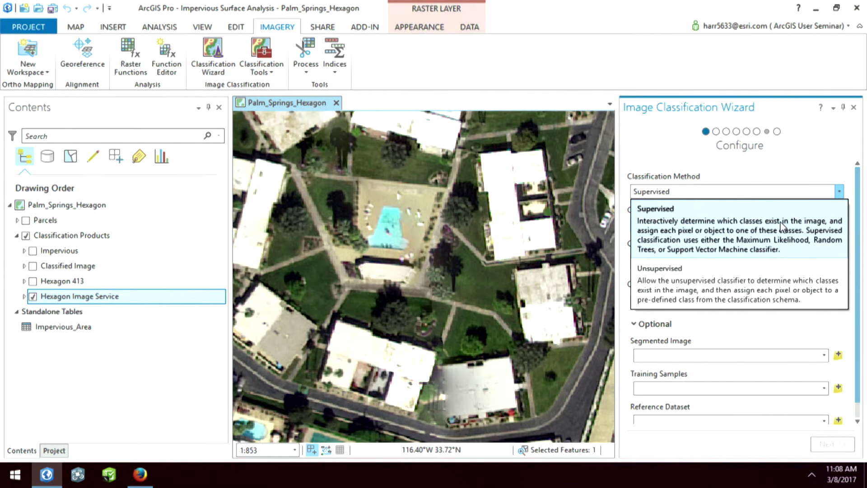
{"action": "left_click", "coordinate": [781, 225]}
{"action": "left_click", "coordinate": [789, 229]}
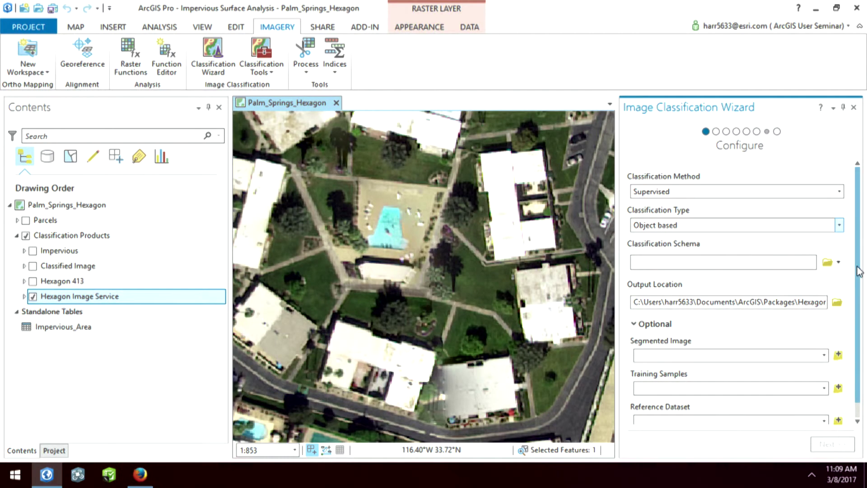
{"action": "left_click", "coordinate": [840, 263]}
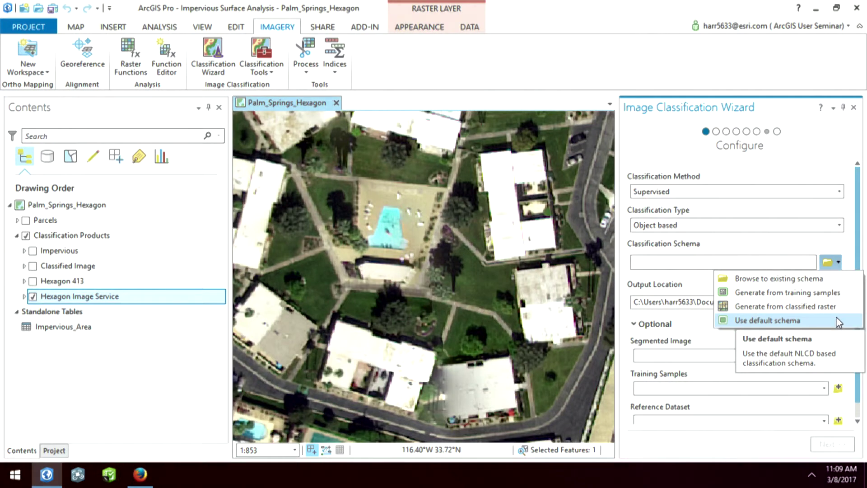
Load Hexagon_Palm_Springs_Schema.ecs from C:\10.5 User Seminar\Act II\12 Raster Analytics\Data and continue to Segmentation
{"action": "left_click", "coordinate": [815, 280]}
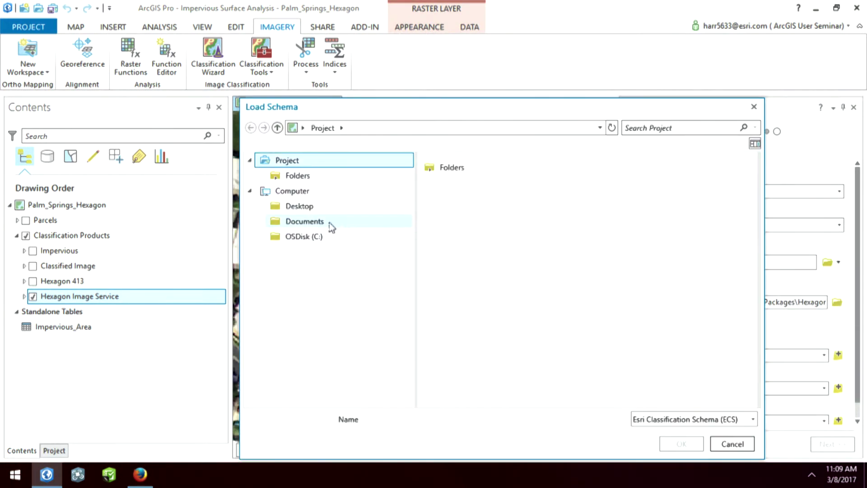
{"action": "left_click", "coordinate": [320, 238]}
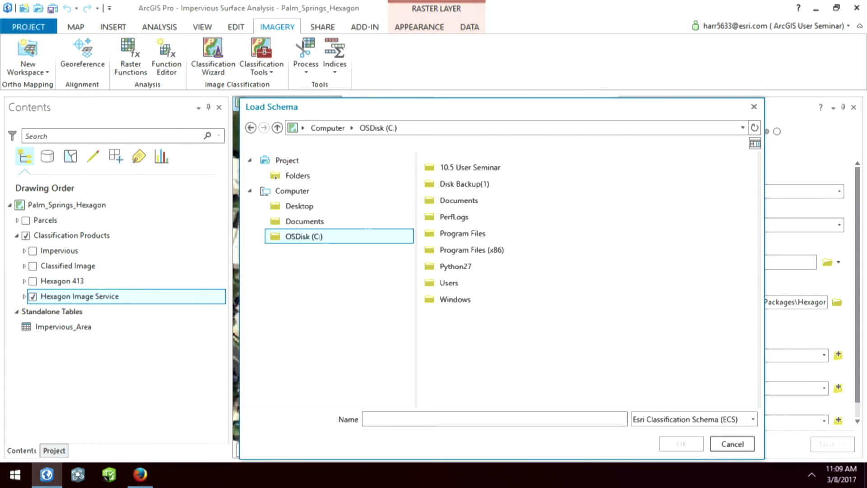
{"action": "double_click", "coordinate": [465, 168]}
{"action": "left_click", "coordinate": [464, 185]}
{"action": "double_click", "coordinate": [463, 185]}
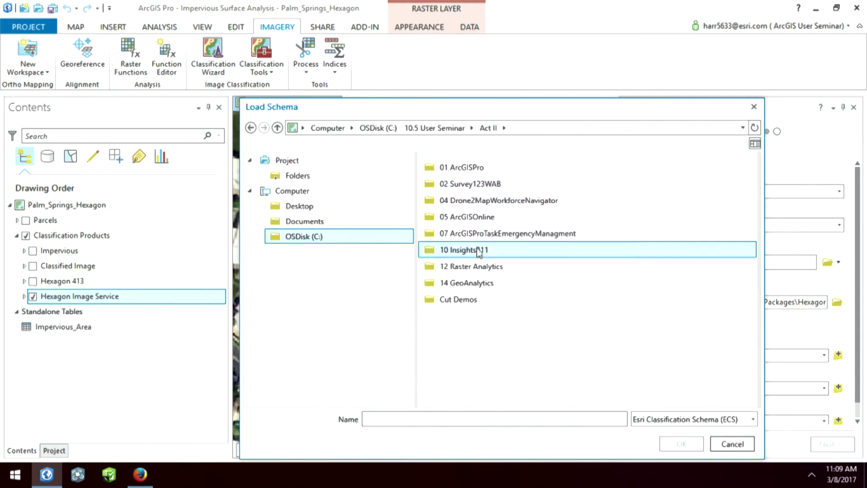
{"action": "left_click", "coordinate": [479, 266]}
{"action": "double_click", "coordinate": [479, 266]}
{"action": "left_click", "coordinate": [465, 169]}
{"action": "double_click", "coordinate": [465, 169]}
{"action": "left_click", "coordinate": [469, 202]}
{"action": "left_click", "coordinate": [682, 442]}
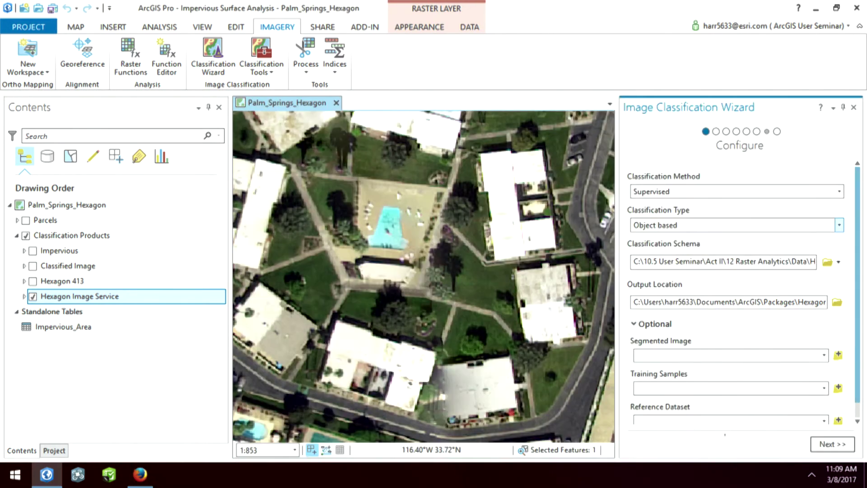
{"action": "left_click", "coordinate": [832, 445]}
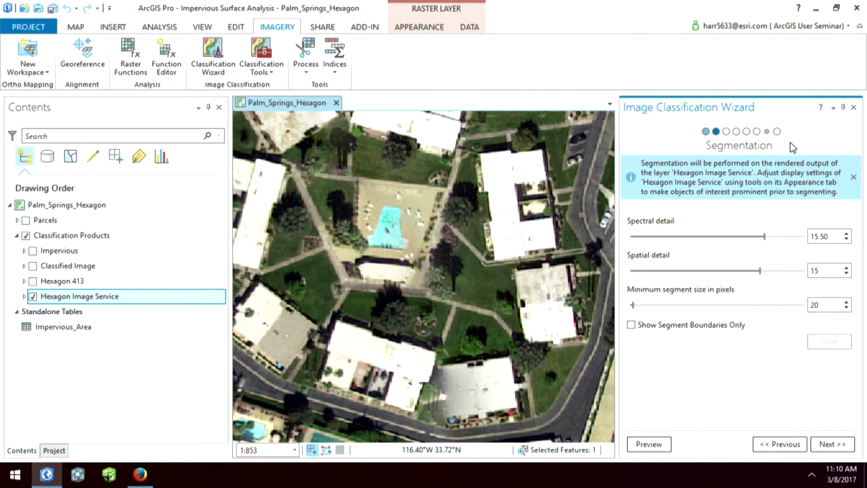
Preview the segmentation and toggle its transparency to compare it with the imagery
{"action": "left_click", "coordinate": [649, 444]}
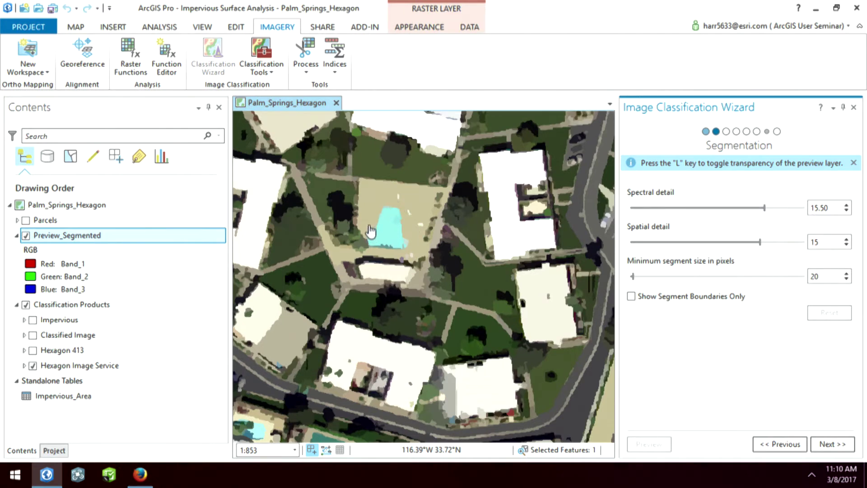
{"action": "key", "text": "l"}
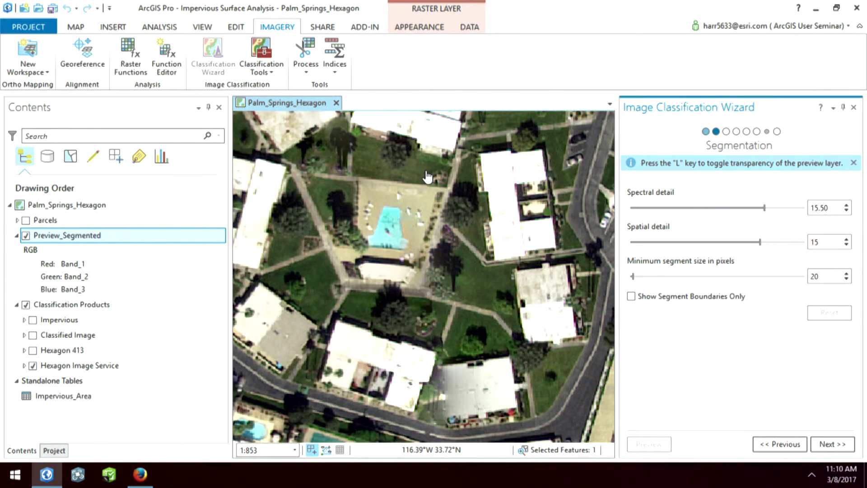
{"action": "key", "text": "l"}
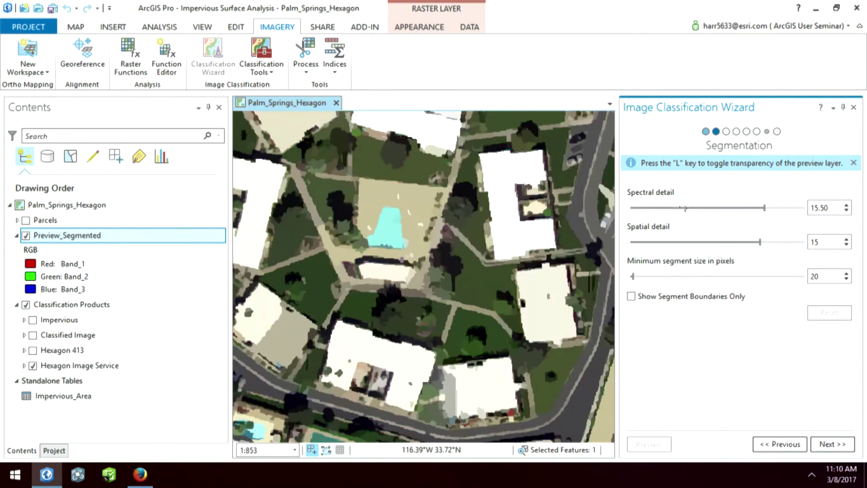
Try spectral detail 20, reset it to 15.50, and set spatial detail to 5
{"action": "left_click_drag", "start_coordinate": [767, 209], "coordinate": [803, 211]}
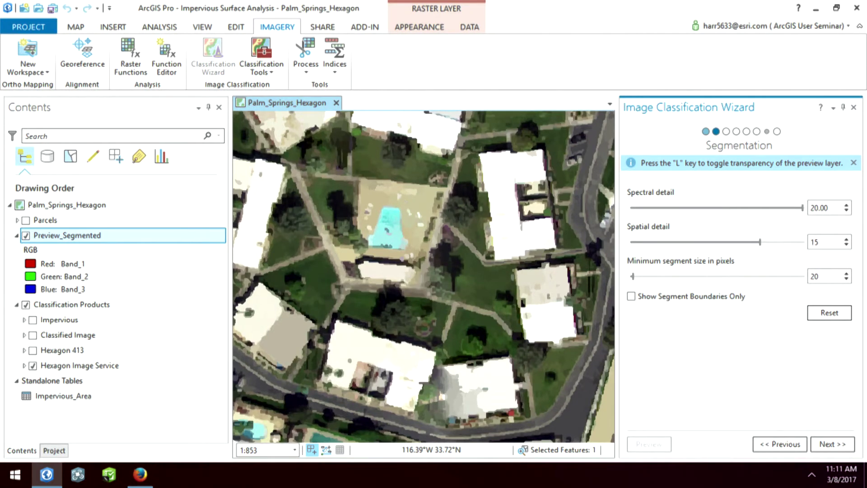
{"action": "left_click", "coordinate": [835, 314]}
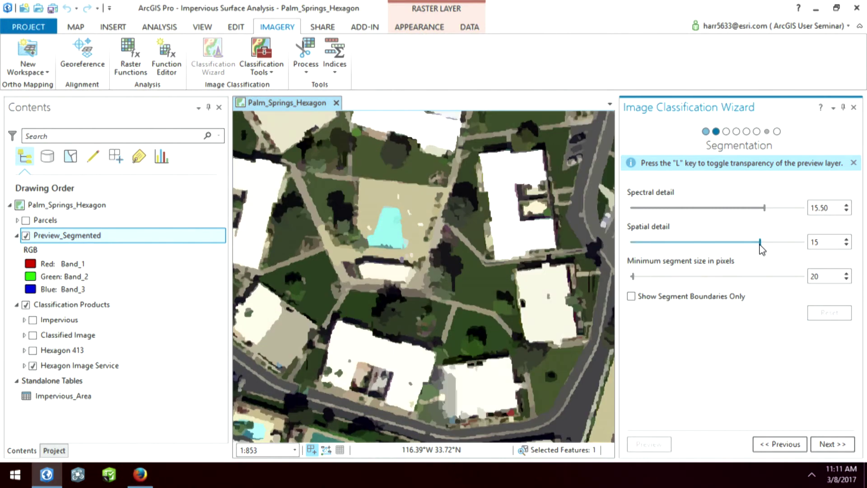
{"action": "left_click_drag", "start_coordinate": [760, 246], "coordinate": [674, 244]}
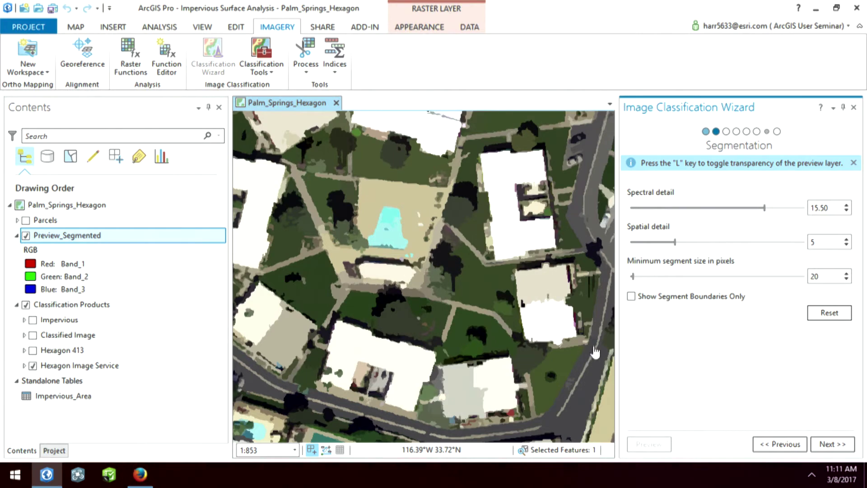
{"action": "left_click", "coordinate": [833, 445]}
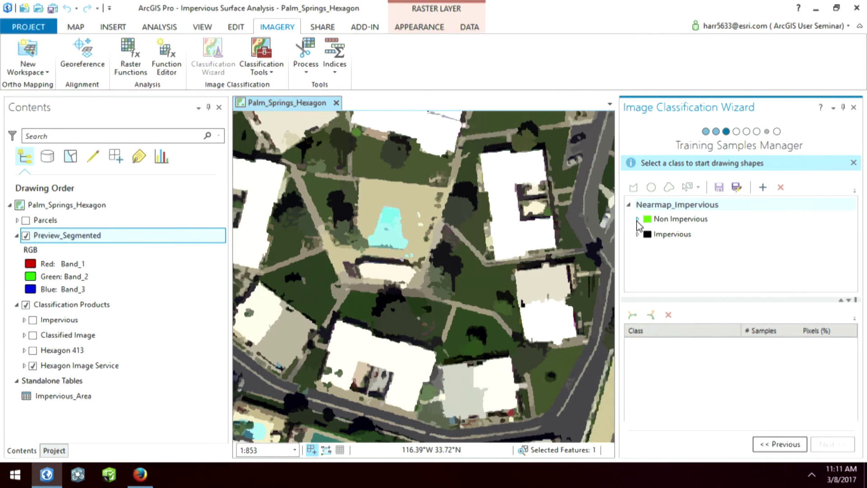
Add four lawn segments as Grass training samples
{"action": "left_click", "coordinate": [637, 219]}
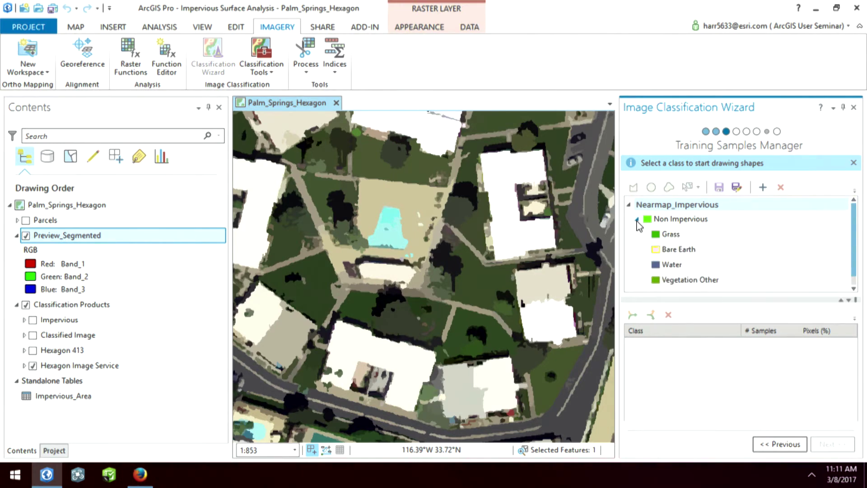
{"action": "left_click", "coordinate": [676, 236]}
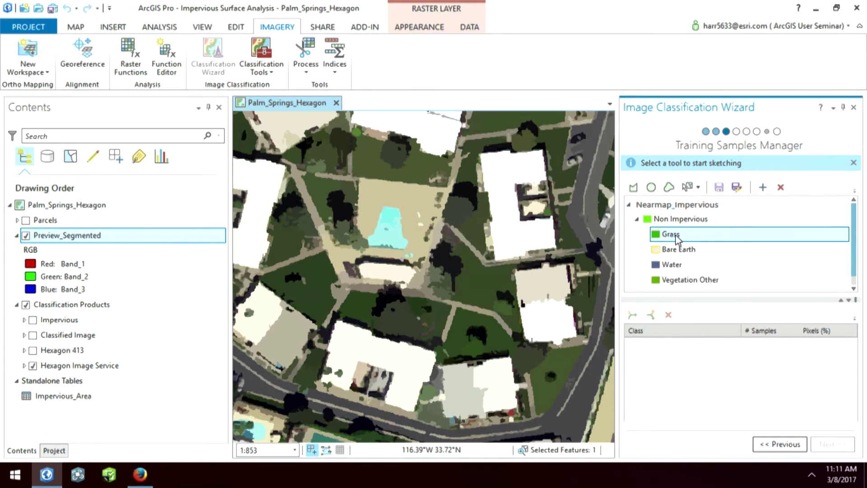
{"action": "left_click", "coordinate": [688, 188]}
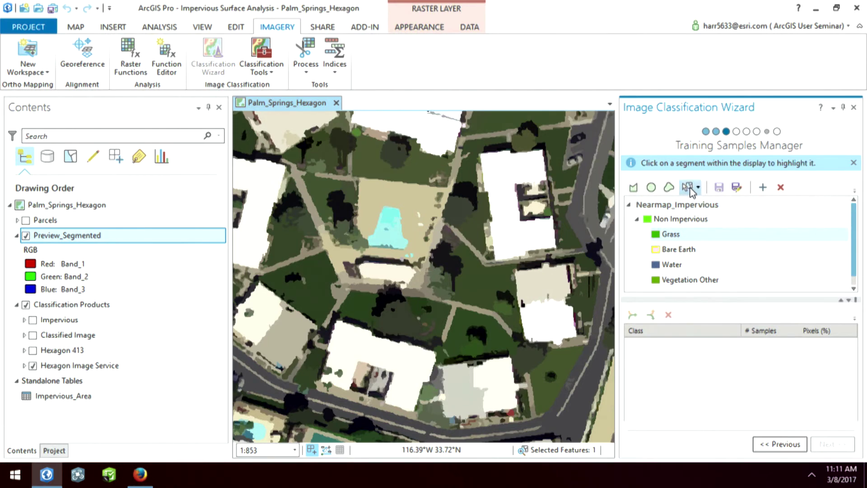
{"action": "left_click", "coordinate": [488, 287]}
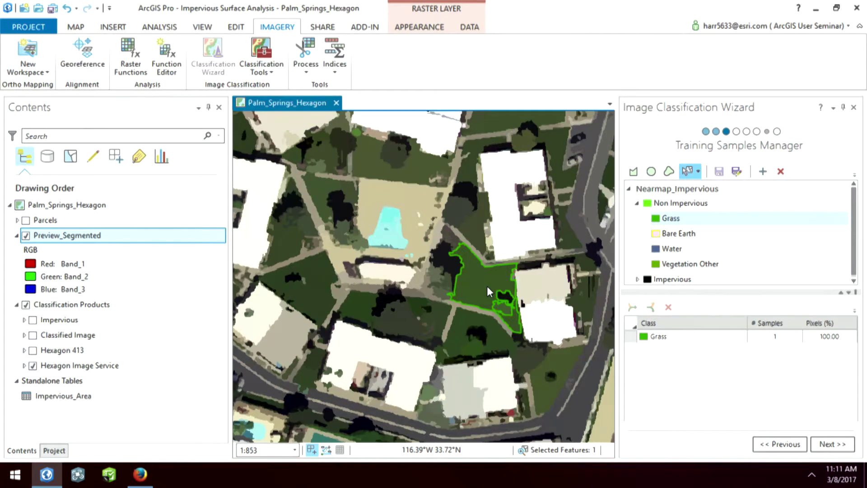
{"action": "left_click", "coordinate": [472, 231]}
{"action": "left_click", "coordinate": [375, 172]}
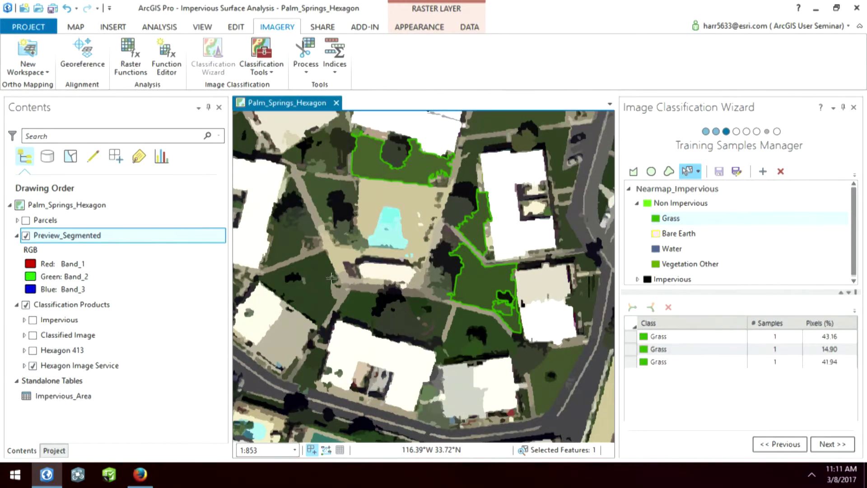
{"action": "left_click", "coordinate": [322, 288]}
Collapse the four Grass samples into a single Grass entry
{"action": "left_click", "coordinate": [631, 338]}
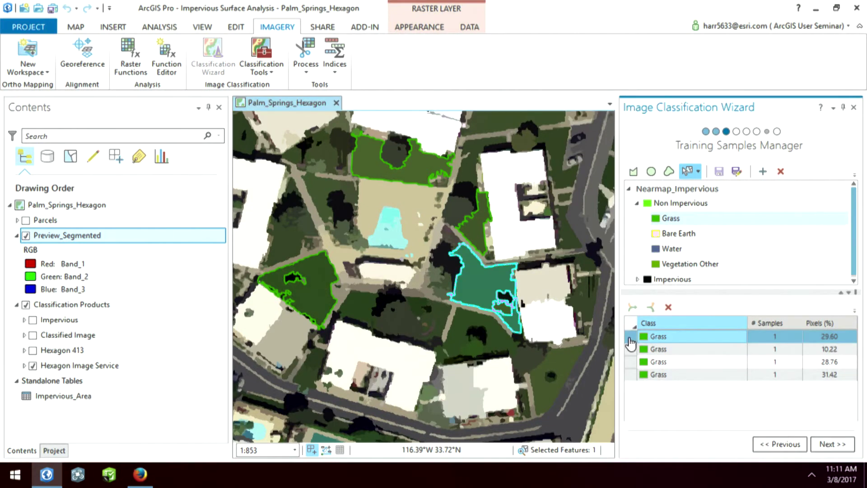
{"action": "left_click", "coordinate": [631, 374], "text": "shift"}
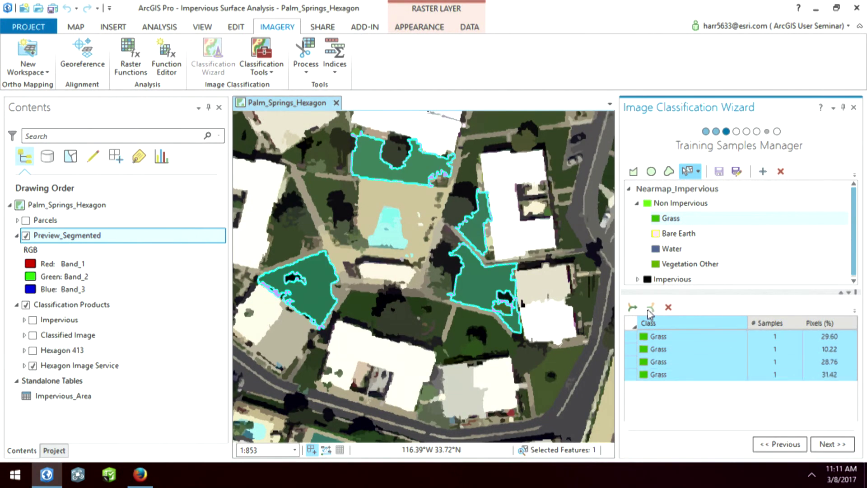
{"action": "left_click", "coordinate": [633, 308]}
{"action": "left_click", "coordinate": [685, 236]}
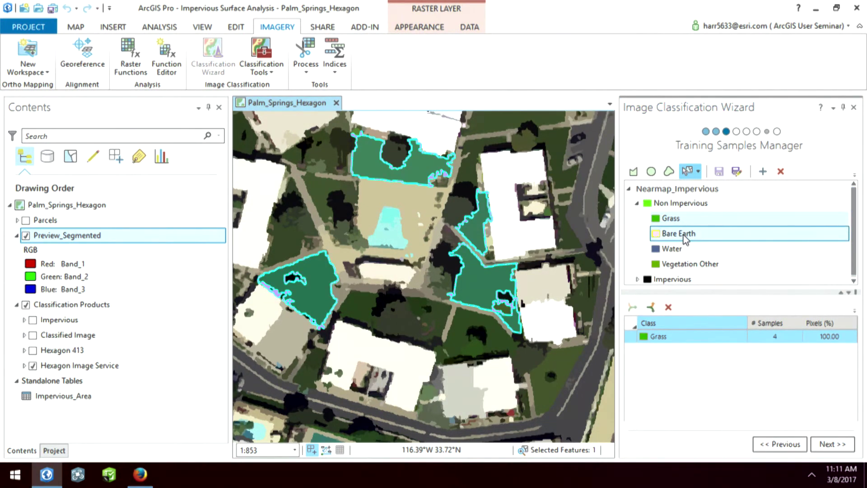
Add three pool segments as Water samples and collapse them into one entry
{"action": "left_click", "coordinate": [675, 249]}
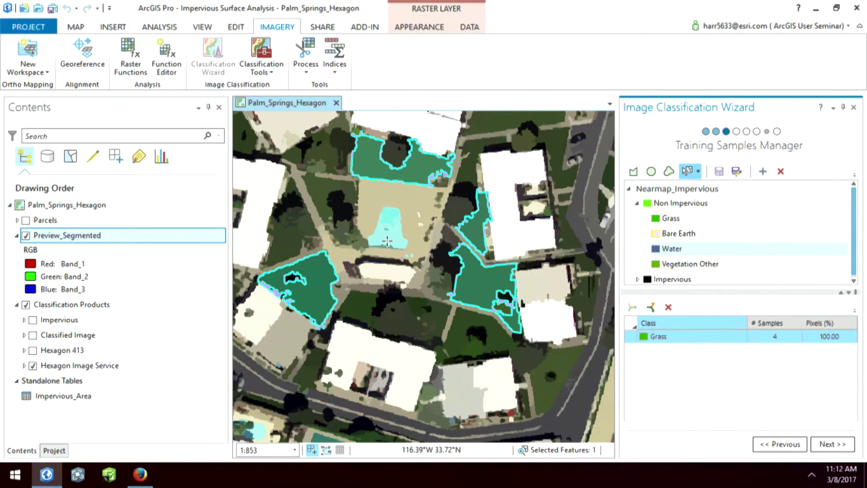
{"action": "left_click", "coordinate": [387, 238]}
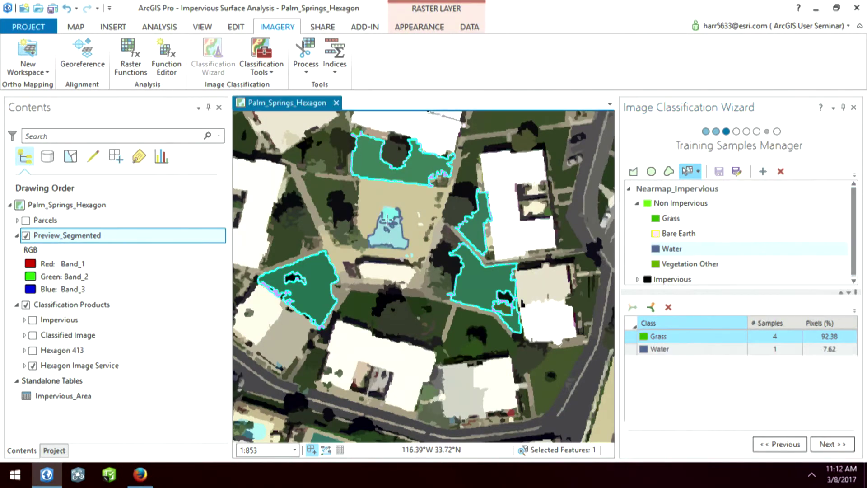
{"action": "left_click", "coordinate": [388, 215]}
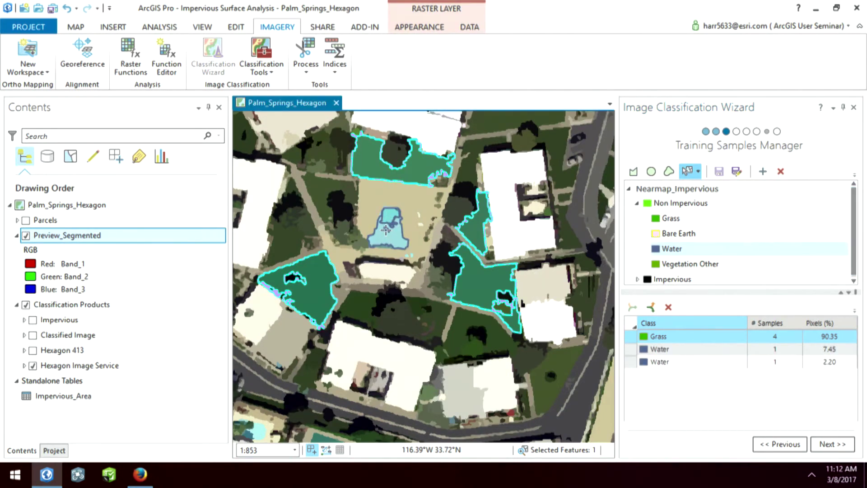
{"action": "left_click", "coordinate": [386, 230]}
{"action": "left_click", "coordinate": [633, 350]}
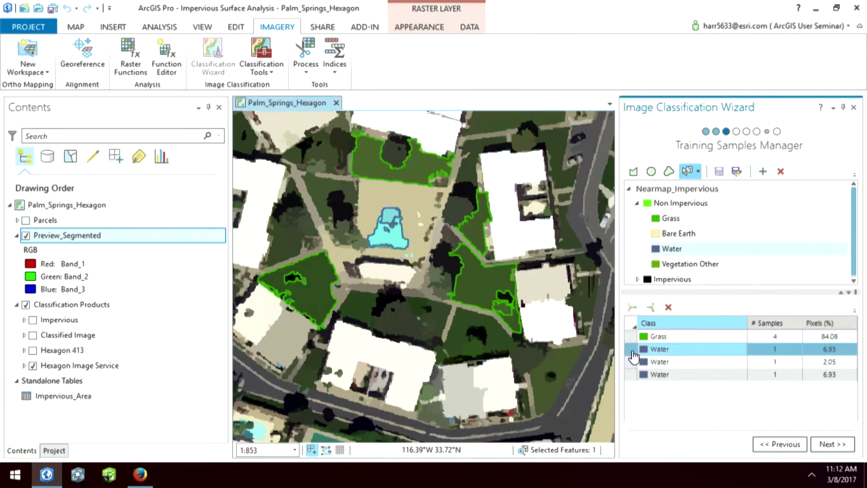
{"action": "left_click", "coordinate": [632, 375], "text": "shift"}
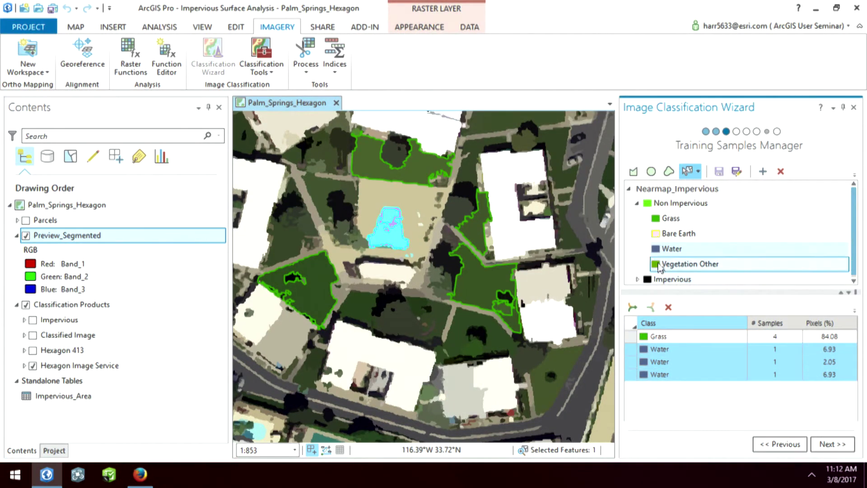
{"action": "left_click", "coordinate": [632, 311]}
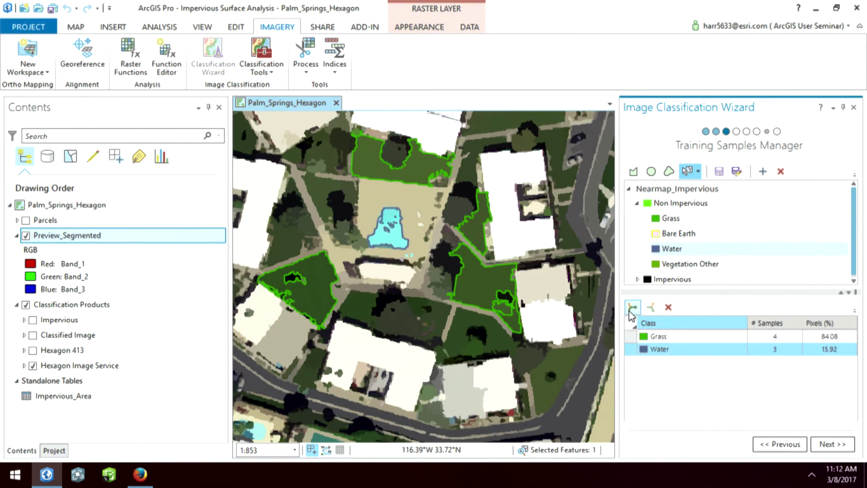
Add three tree segments as Vegetation Other samples and collapse them into one entry
{"action": "left_click", "coordinate": [678, 264]}
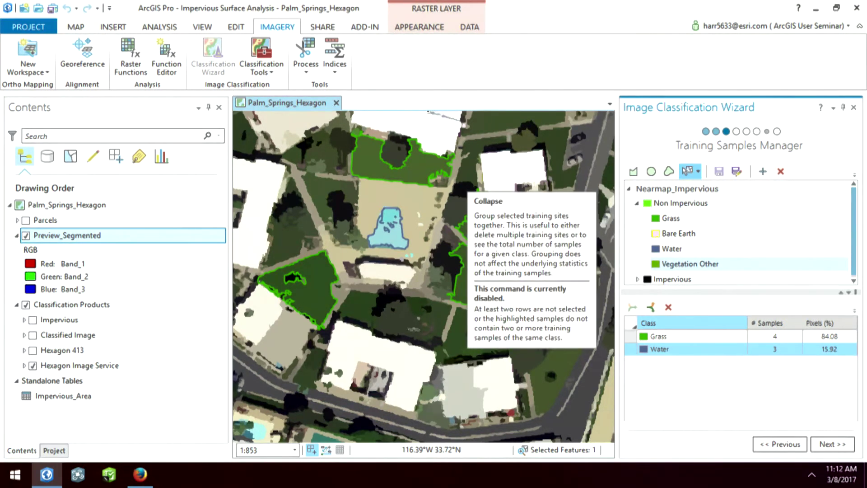
{"action": "left_click", "coordinate": [398, 323]}
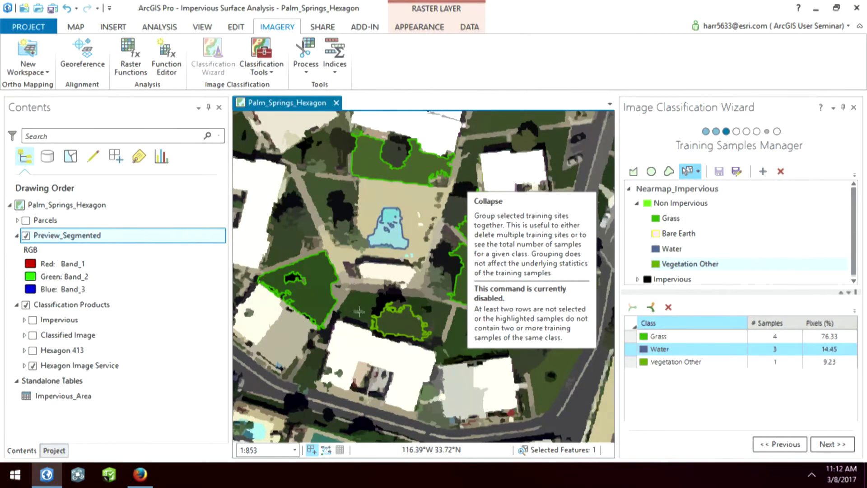
{"action": "left_click", "coordinate": [283, 217]}
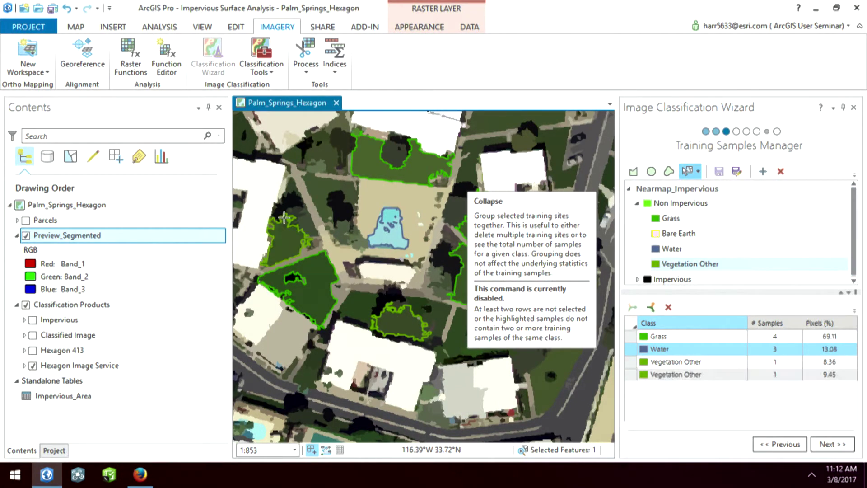
{"action": "left_click", "coordinate": [319, 167]}
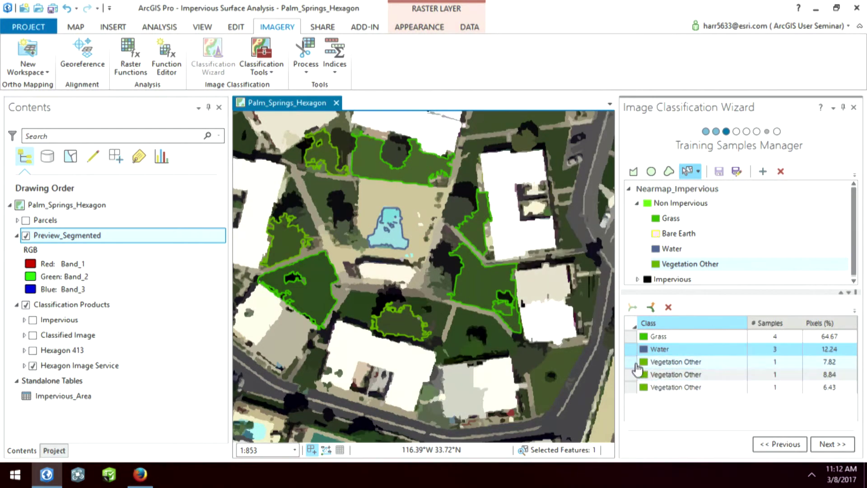
{"action": "left_click", "coordinate": [631, 362]}
{"action": "left_click", "coordinate": [633, 387], "text": "shift"}
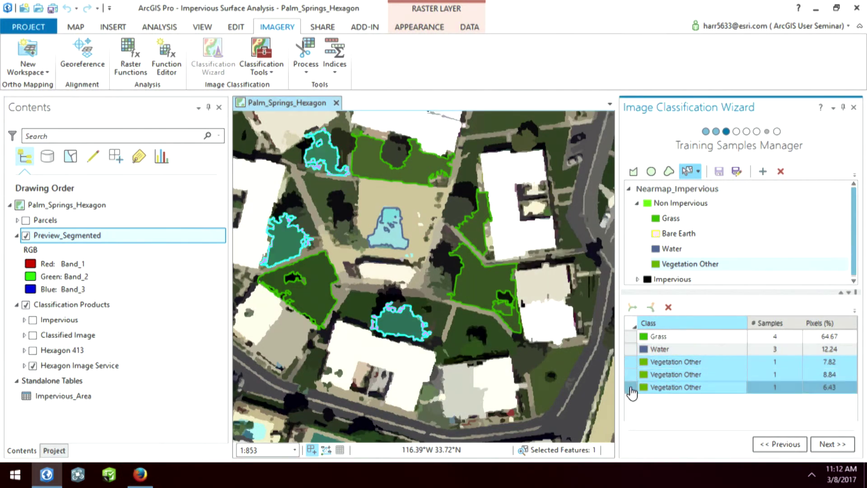
{"action": "left_click", "coordinate": [632, 307]}
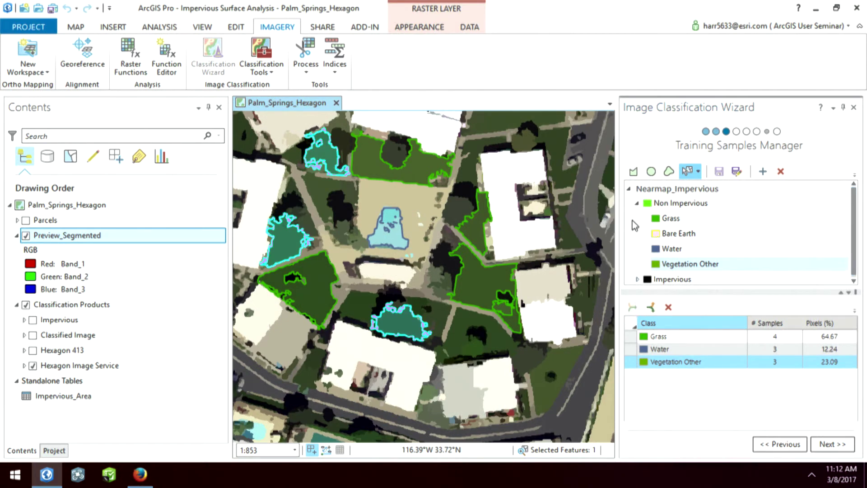
Add two road segments as Asphalt Low samples and merge them into one
{"action": "left_click", "coordinate": [638, 204]}
{"action": "left_click", "coordinate": [637, 219]}
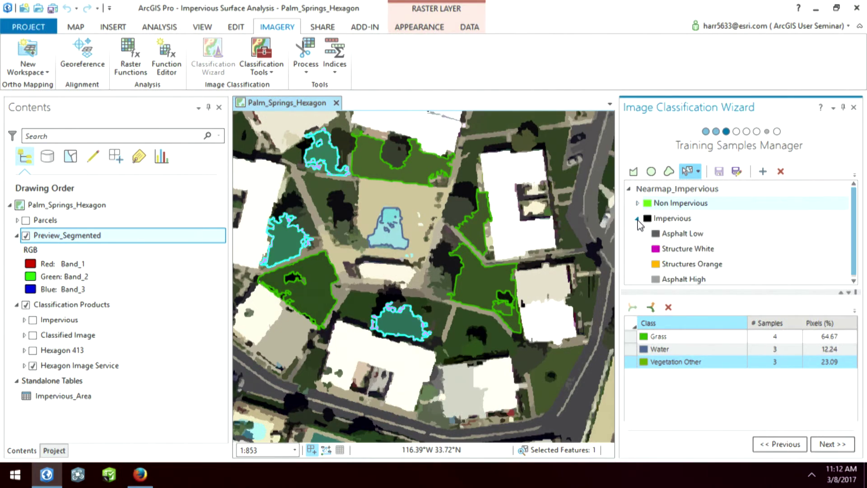
{"action": "left_click", "coordinate": [676, 247]}
{"action": "left_click", "coordinate": [592, 390]}
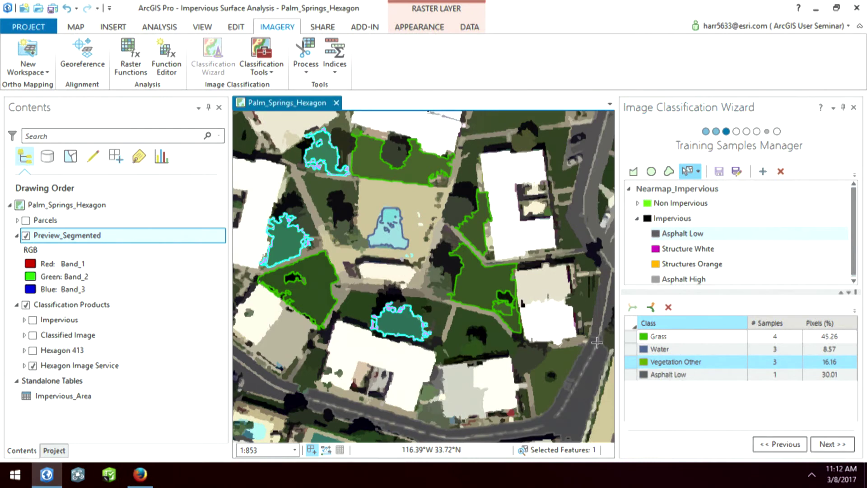
{"action": "left_click", "coordinate": [596, 330]}
{"action": "left_click", "coordinate": [652, 387]}
{"action": "left_click", "coordinate": [650, 375]}
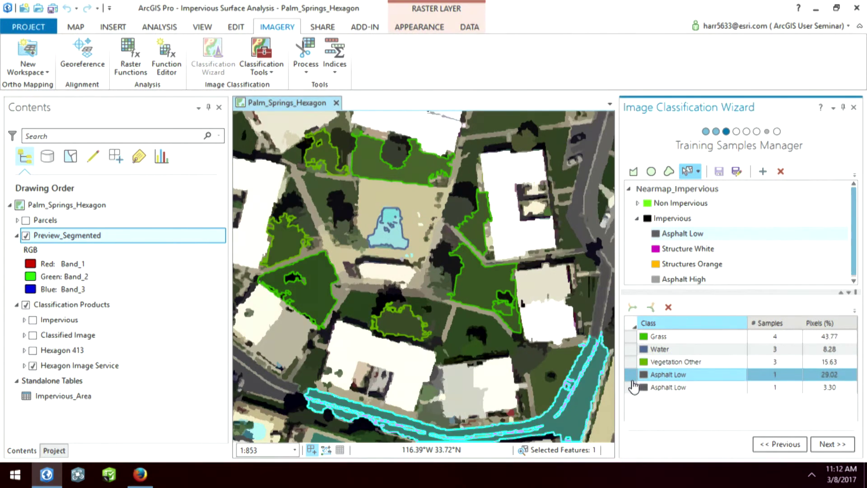
{"action": "left_click", "coordinate": [633, 393], "text": "ctrl"}
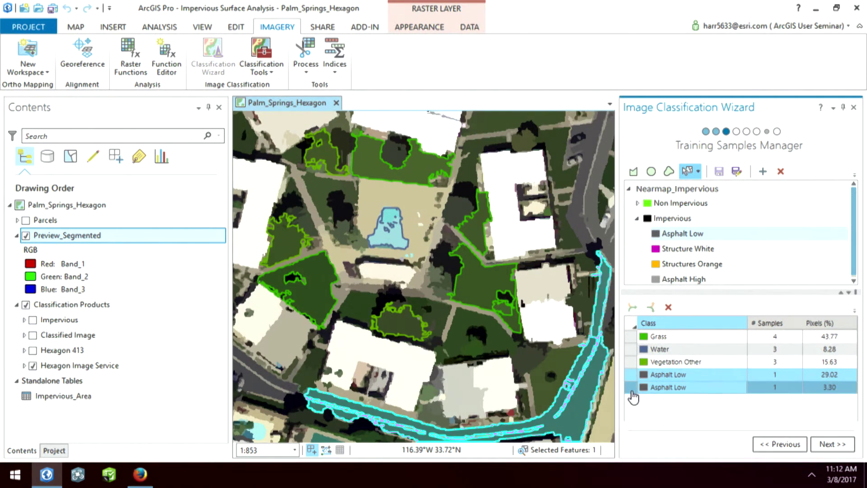
{"action": "left_click", "coordinate": [632, 307]}
Add the orange-roofed building segments as Structures Orange samples
{"action": "left_click", "coordinate": [679, 266]}
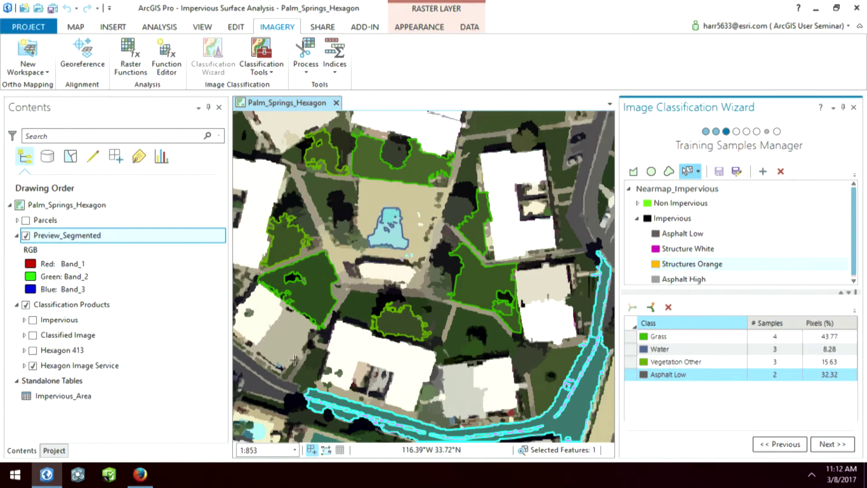
{"action": "left_click", "coordinate": [262, 324]}
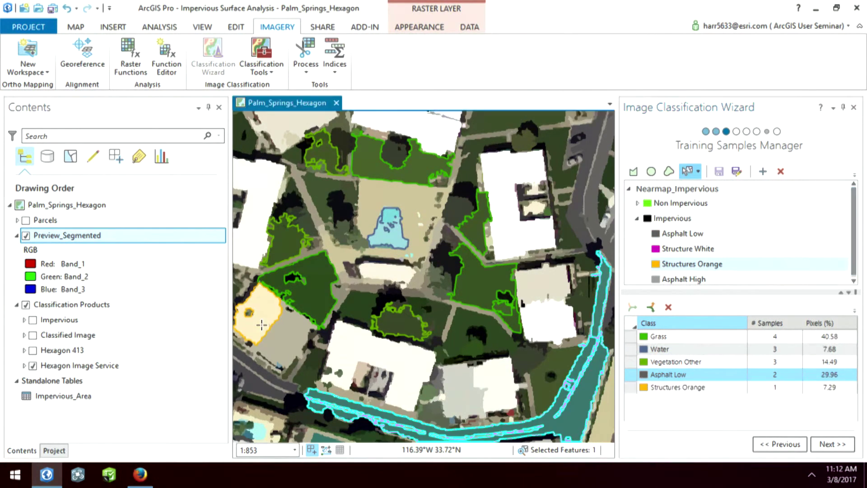
{"action": "left_click", "coordinate": [279, 340]}
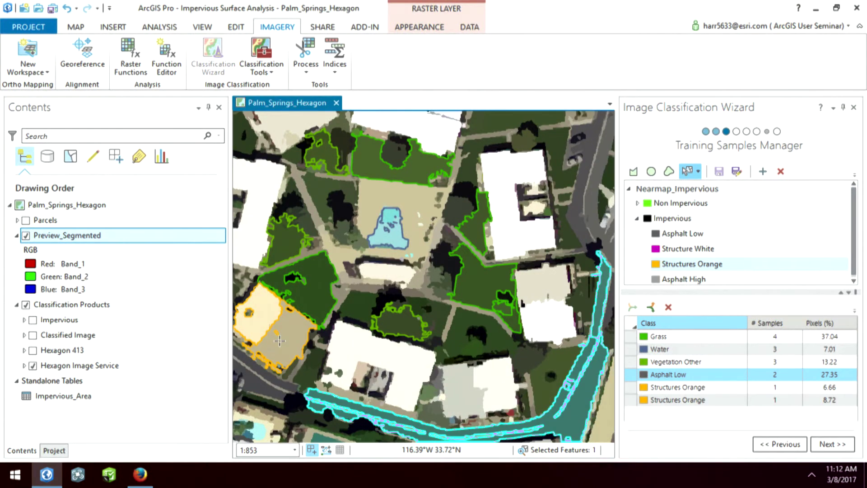
{"action": "left_click", "coordinate": [358, 360]}
{"action": "left_click", "coordinate": [464, 384]}
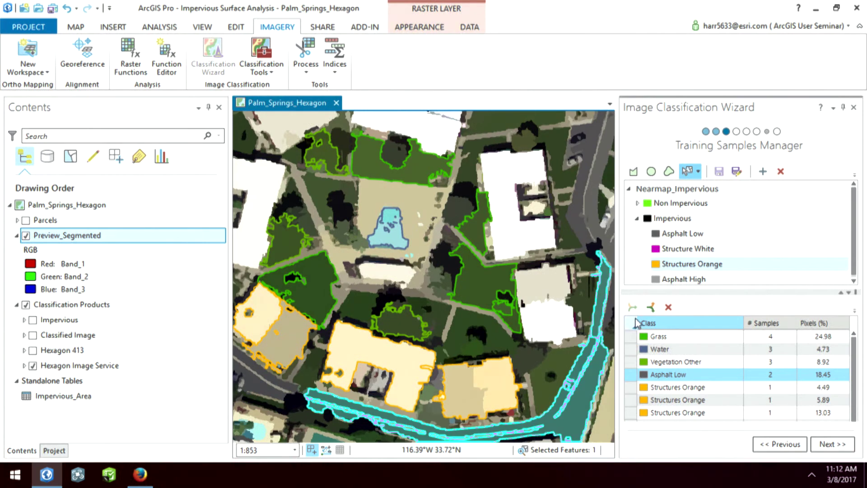
Merge all Structures Orange samples into a single entry
{"action": "left_click", "coordinate": [637, 389]}
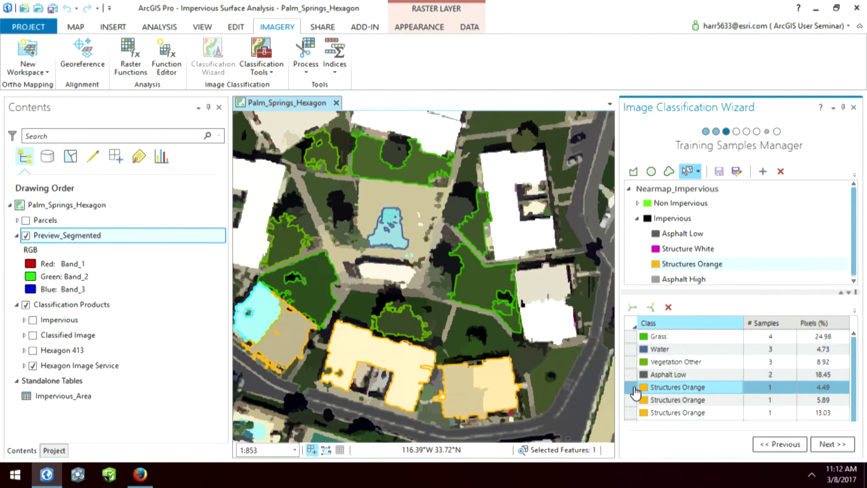
{"action": "left_click", "coordinate": [632, 412], "text": "shift"}
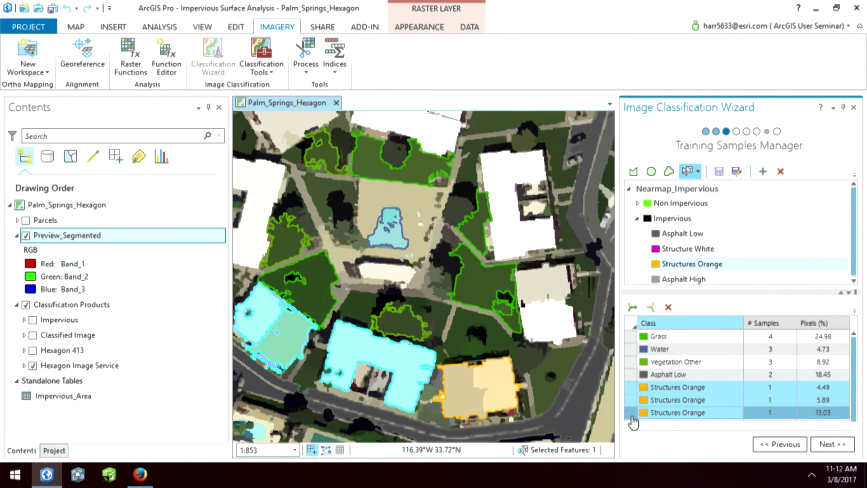
{"action": "left_click", "coordinate": [628, 309]}
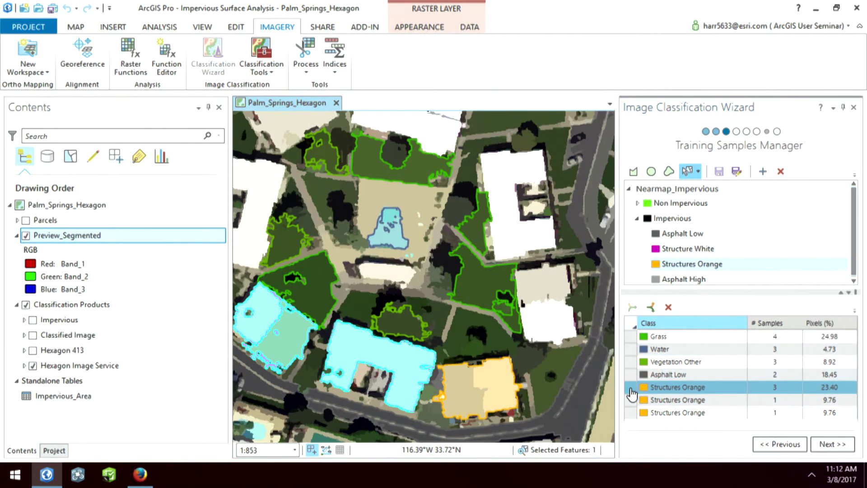
{"action": "left_click", "coordinate": [633, 412], "text": "shift"}
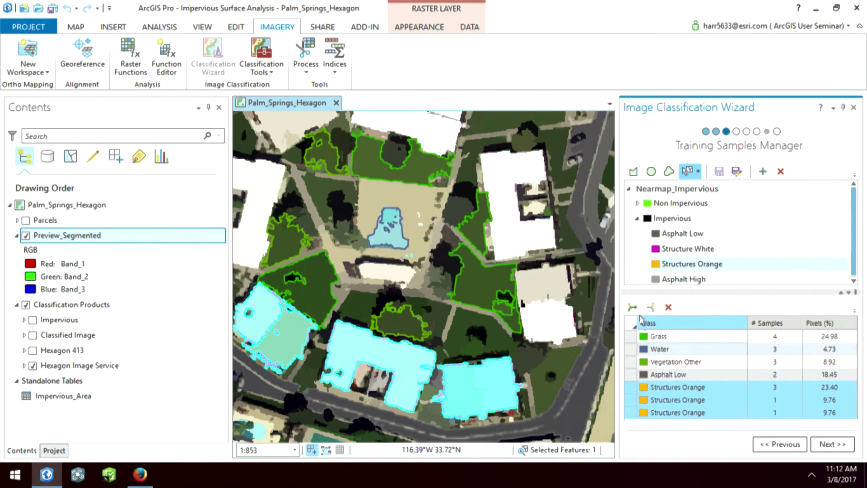
{"action": "left_click", "coordinate": [632, 309]}
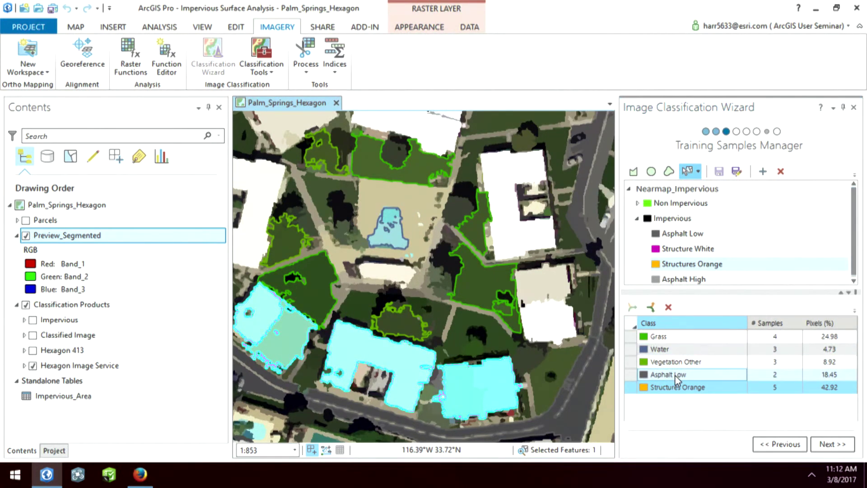
Advance to the Train step using Support Vector Machine with 500 maximum samples per class
{"action": "left_click", "coordinate": [843, 445]}
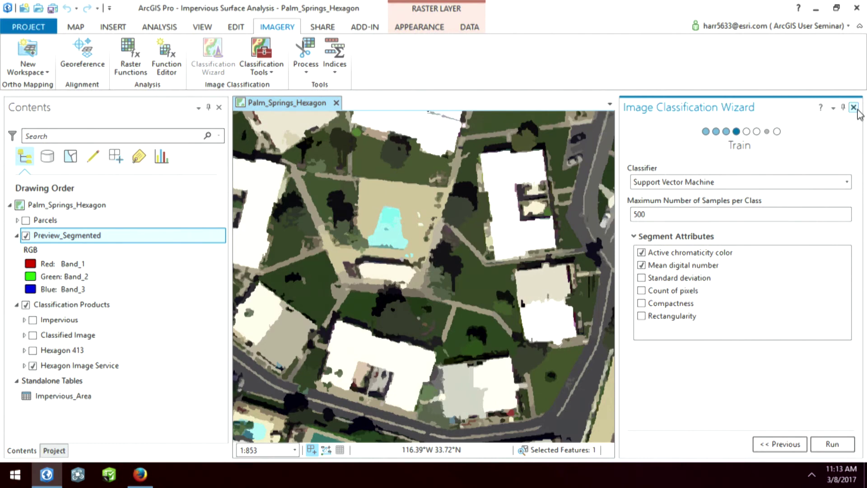
Hide the segmented preview, review the Classified Image, then display the Impervious layer instead
{"action": "left_click", "coordinate": [843, 108]}
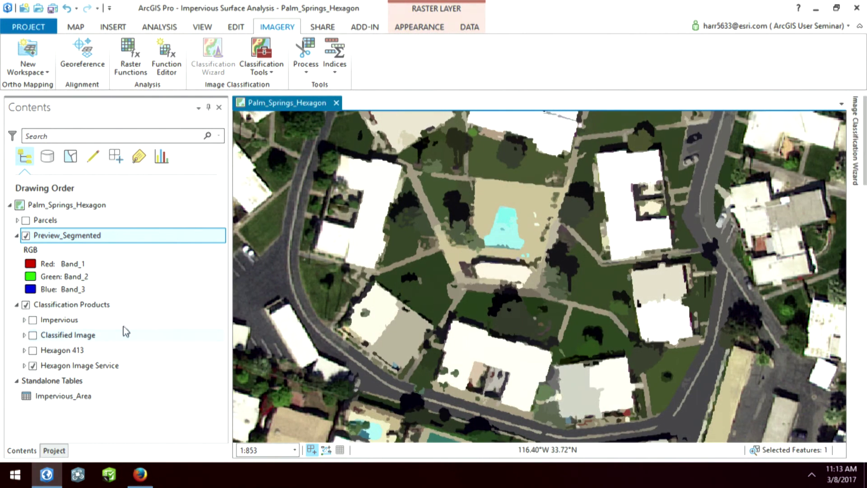
{"action": "left_click", "coordinate": [25, 235]}
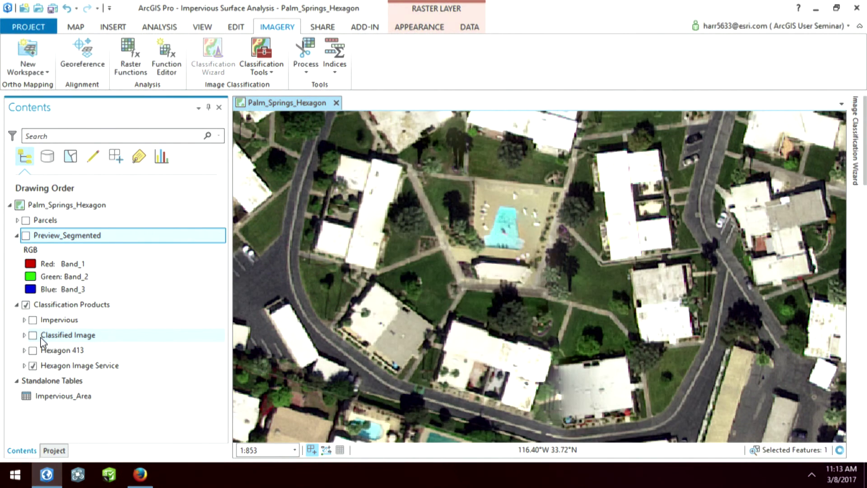
{"action": "left_click", "coordinate": [33, 335]}
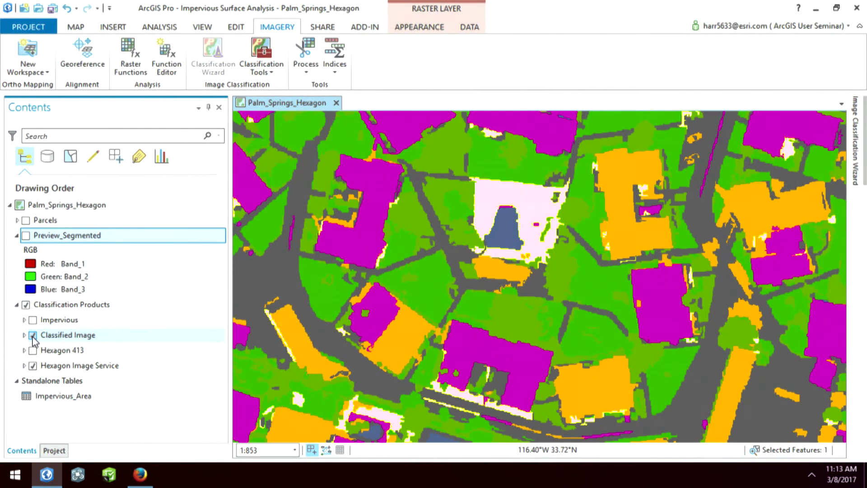
{"action": "left_click", "coordinate": [324, 276]}
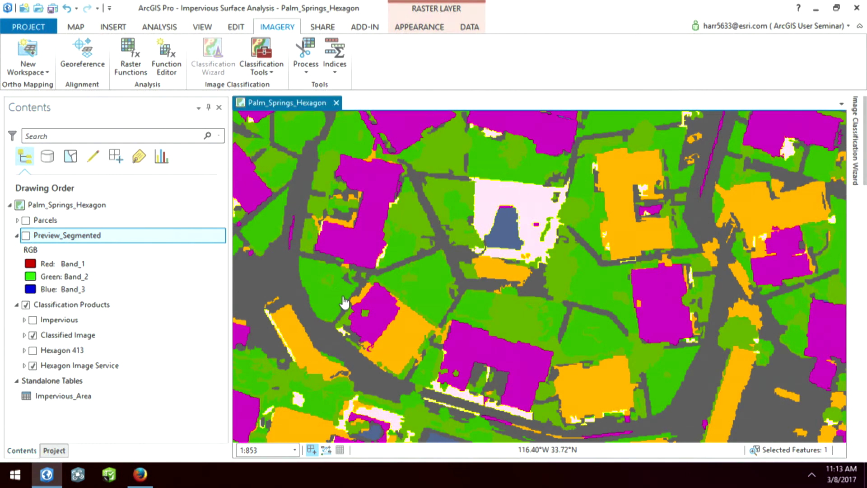
{"action": "left_click_drag", "start_coordinate": [295, 276], "coordinate": [432, 337]}
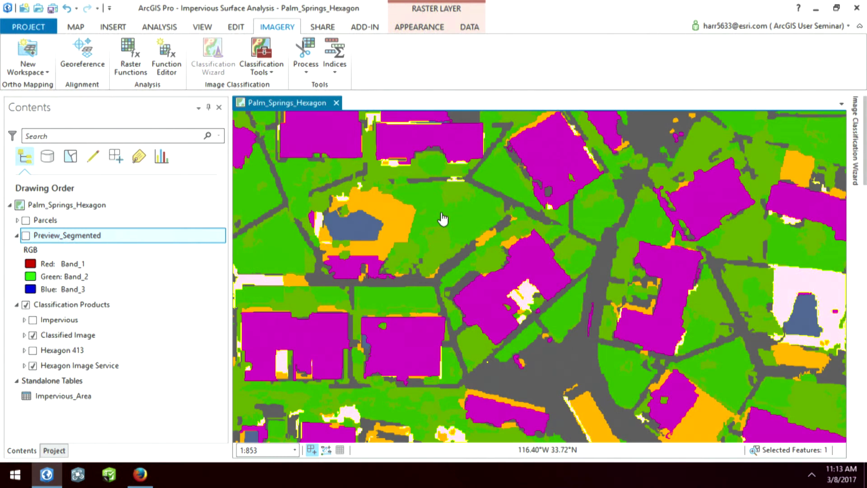
{"action": "left_click", "coordinate": [32, 335]}
{"action": "left_click", "coordinate": [33, 320]}
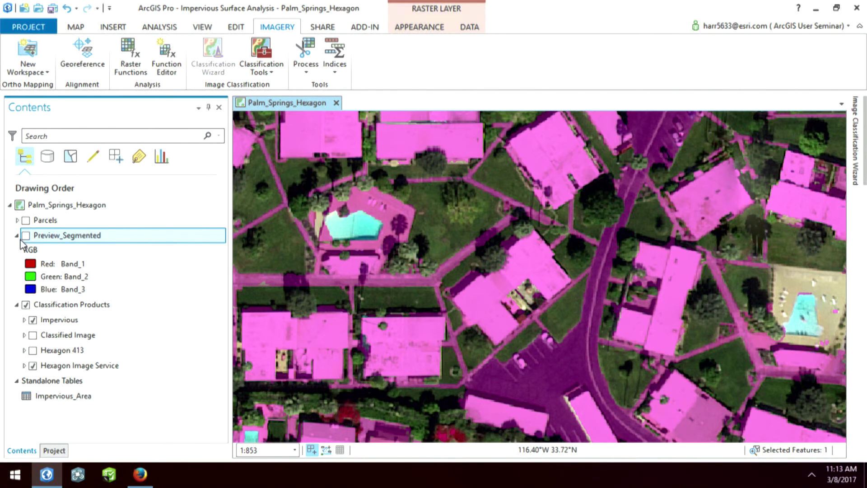
Show Parcels instead of classification products and inspect a parcel reporting 51% impervious
{"action": "left_click", "coordinate": [26, 305]}
{"action": "left_click", "coordinate": [26, 220]}
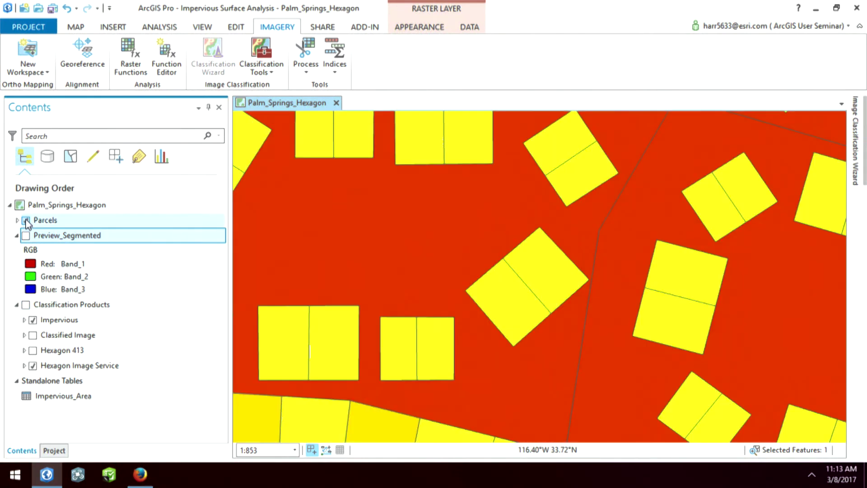
{"action": "left_click_drag", "start_coordinate": [464, 397], "coordinate": [524, 194]}
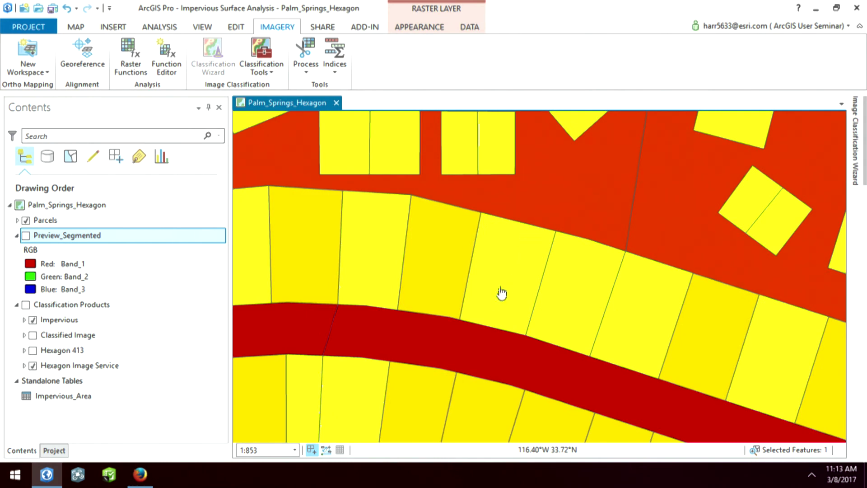
{"action": "left_click", "coordinate": [489, 312]}
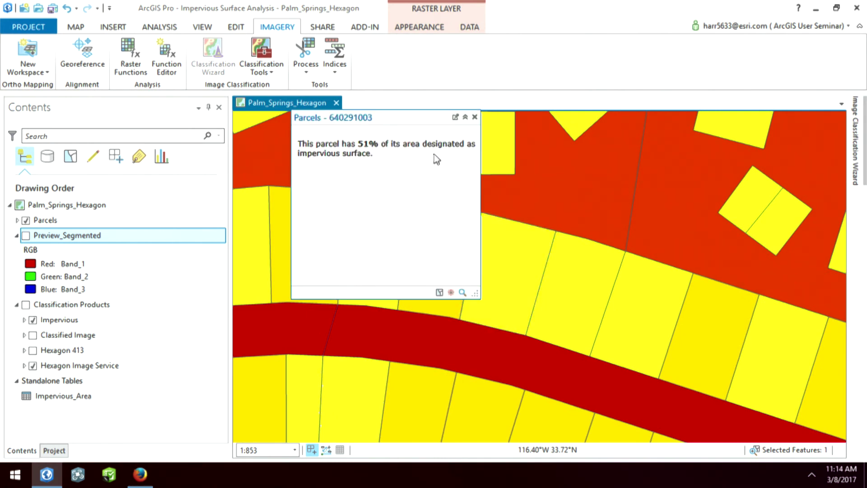
{"action": "left_click", "coordinate": [100, 222]}
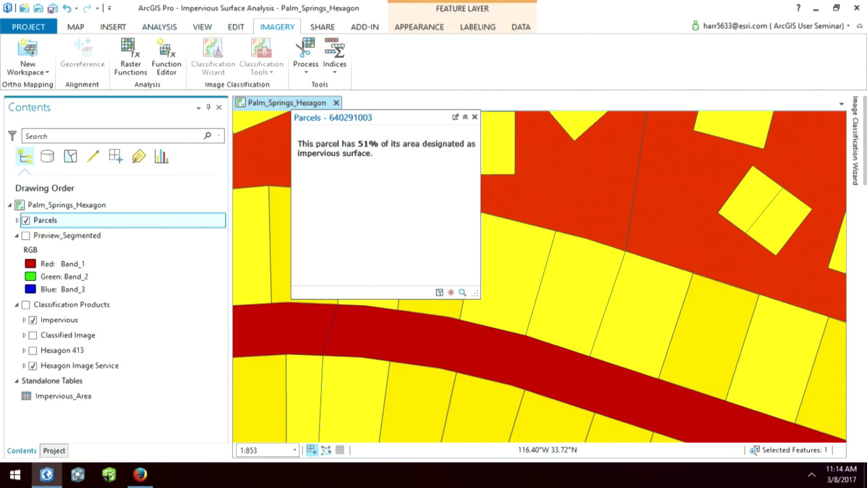
Swipe the Parcels layer back to reveal the aerial imagery, with the impervious overlay hidden
{"action": "left_click", "coordinate": [416, 27]}
{"action": "left_click", "coordinate": [173, 57]}
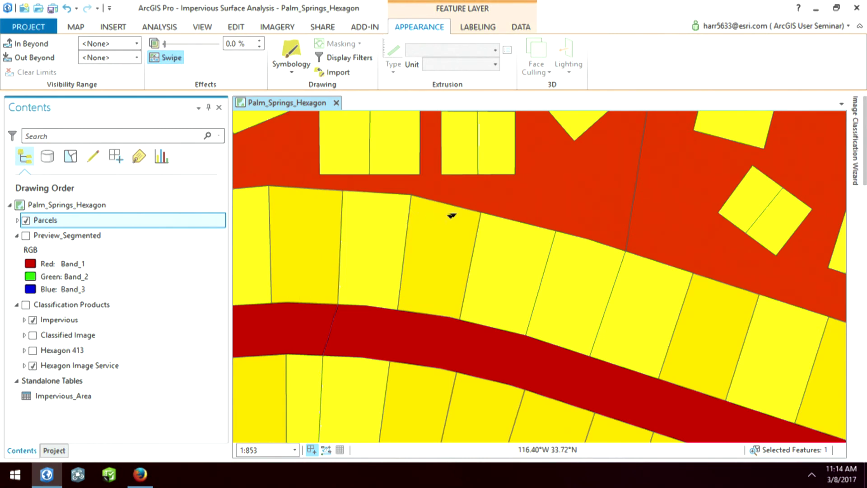
{"action": "left_click_drag", "start_coordinate": [459, 198], "coordinate": [481, 277]}
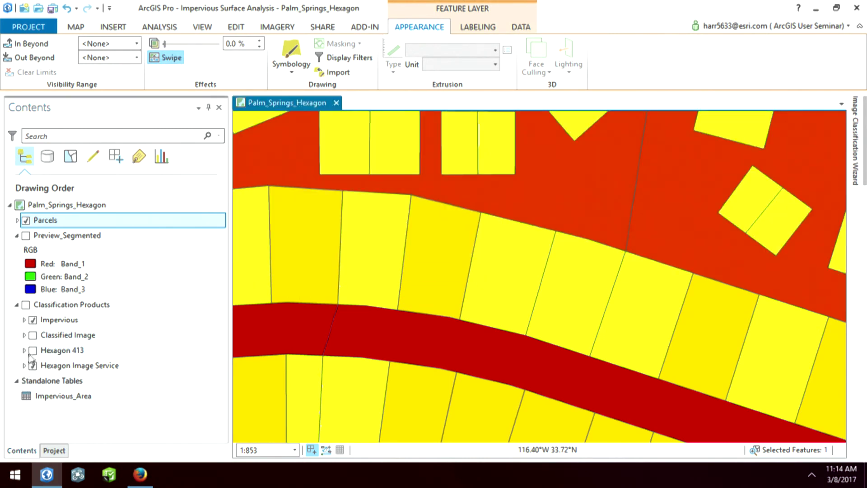
{"action": "left_click", "coordinate": [32, 320]}
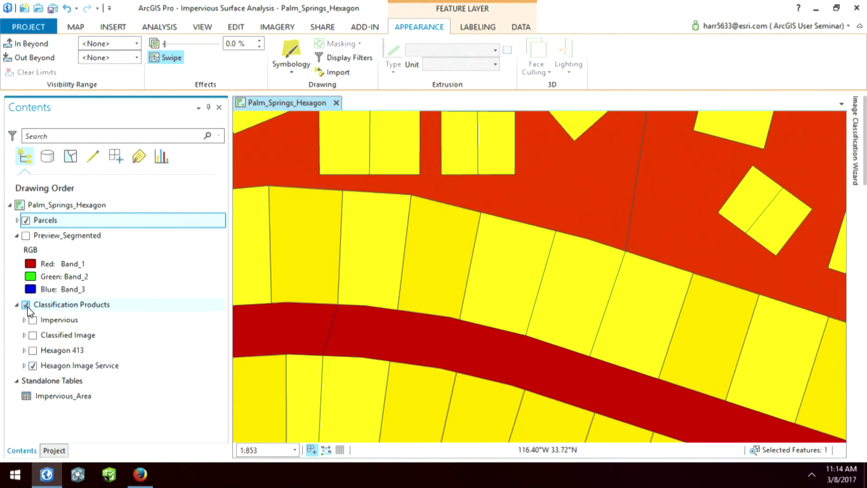
{"action": "left_click_drag", "start_coordinate": [519, 202], "coordinate": [588, 385]}
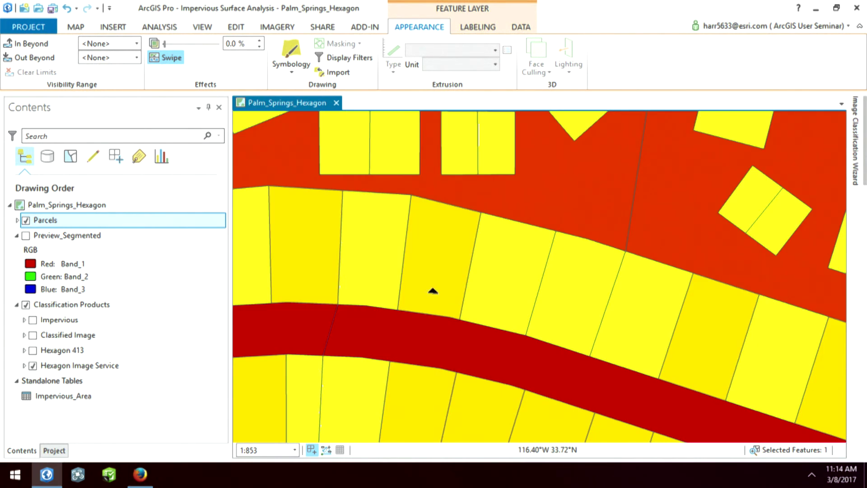
Inspect another parcel's pop-up, which reports 74% impervious, then close it
{"action": "left_click", "coordinate": [76, 27]}
{"action": "left_click", "coordinate": [81, 54]}
{"action": "left_click", "coordinate": [420, 266]}
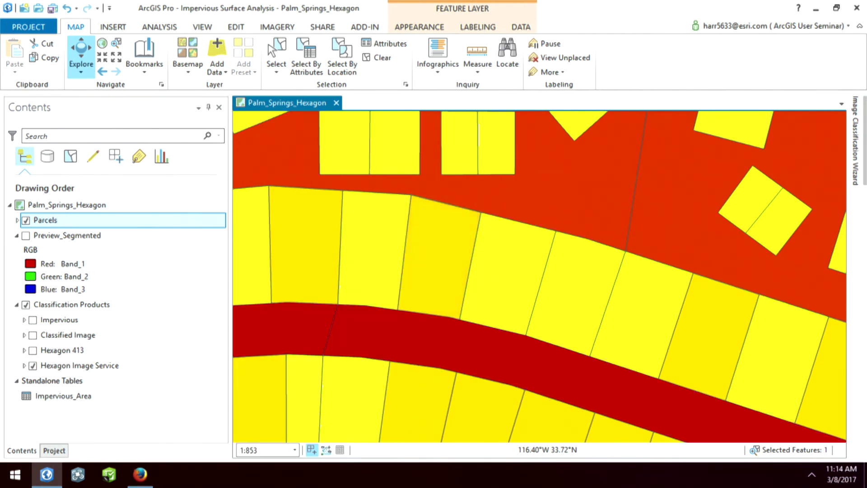
{"action": "left_click", "coordinate": [409, 274]}
Swipe the Parcels layer again to compare it with the imagery beneath
{"action": "left_click", "coordinate": [405, 32]}
{"action": "left_click", "coordinate": [170, 57]}
{"action": "left_click_drag", "start_coordinate": [451, 248], "coordinate": [469, 389]}
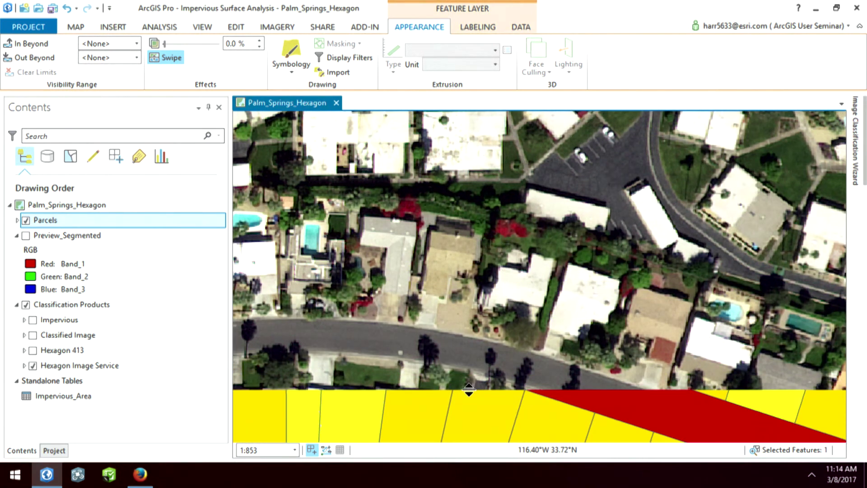